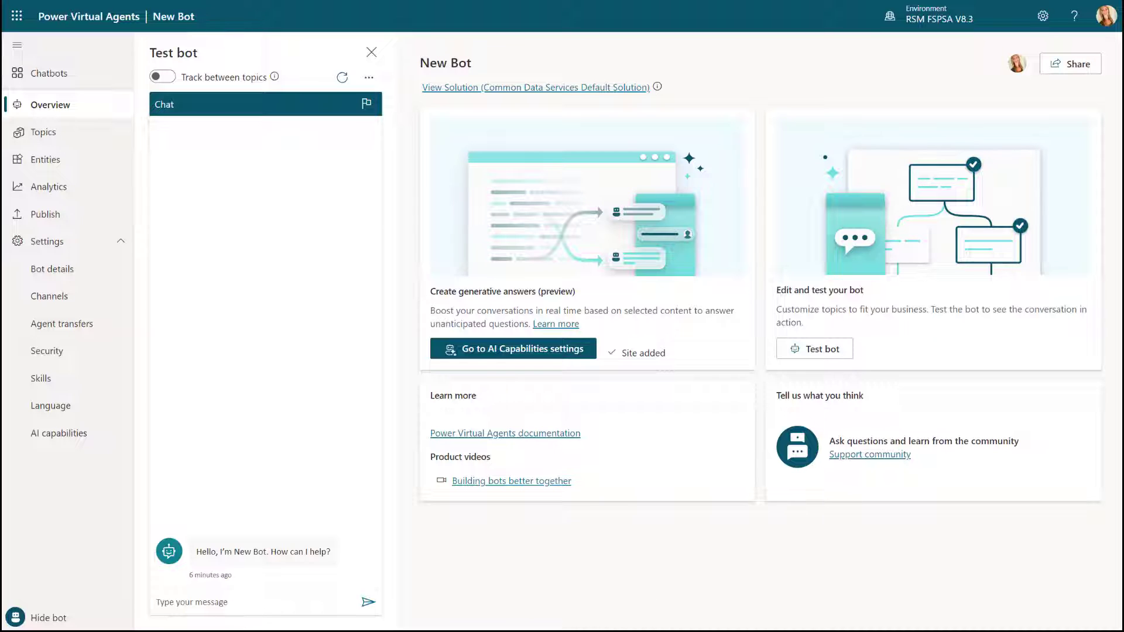
Open the New Bot's AI capabilities settings and scroll down to the Upload a document section.
{"action": "left_click", "coordinate": [60, 437]}
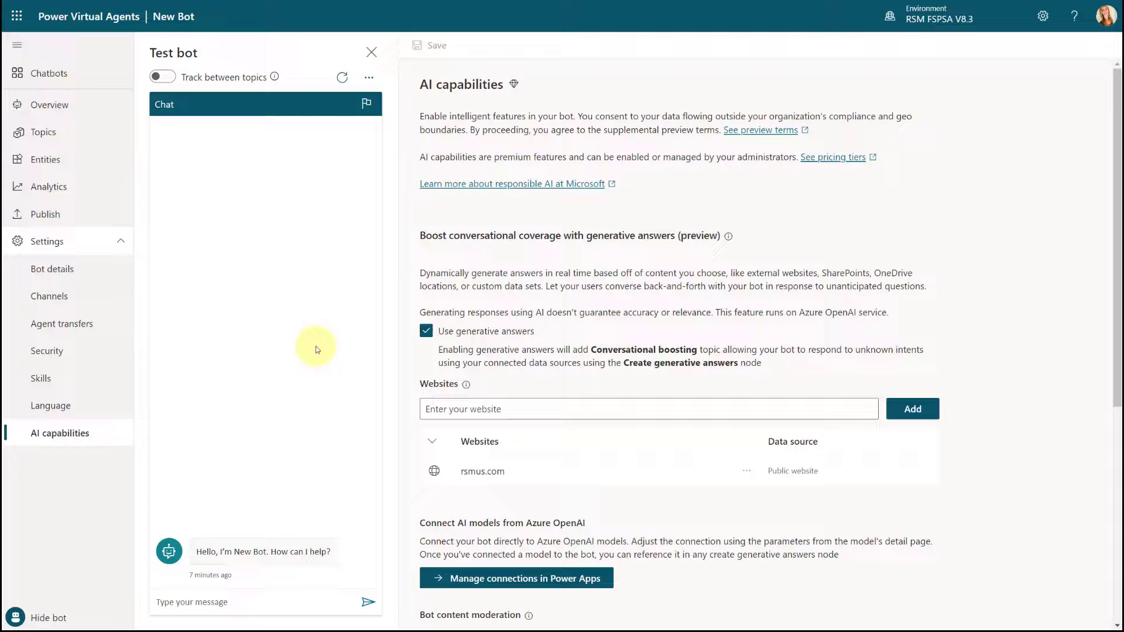
{"action": "scroll", "coordinate": [476, 294], "scroll_direction": "down", "scroll_amount": 1}
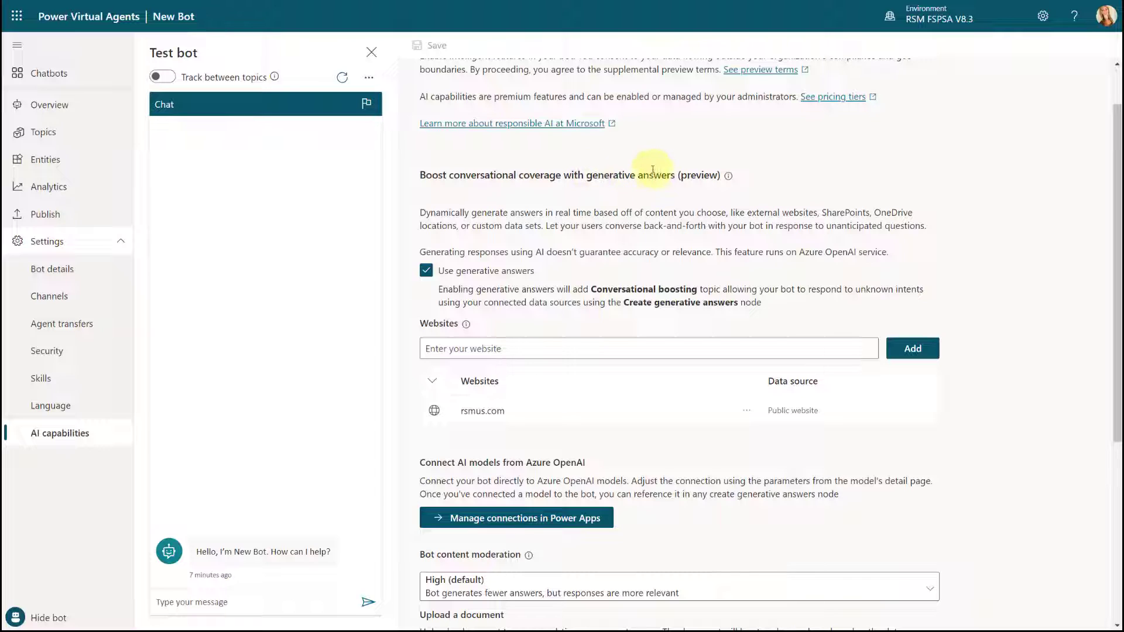
{"action": "scroll", "coordinate": [527, 263], "scroll_direction": "down", "scroll_amount": 1}
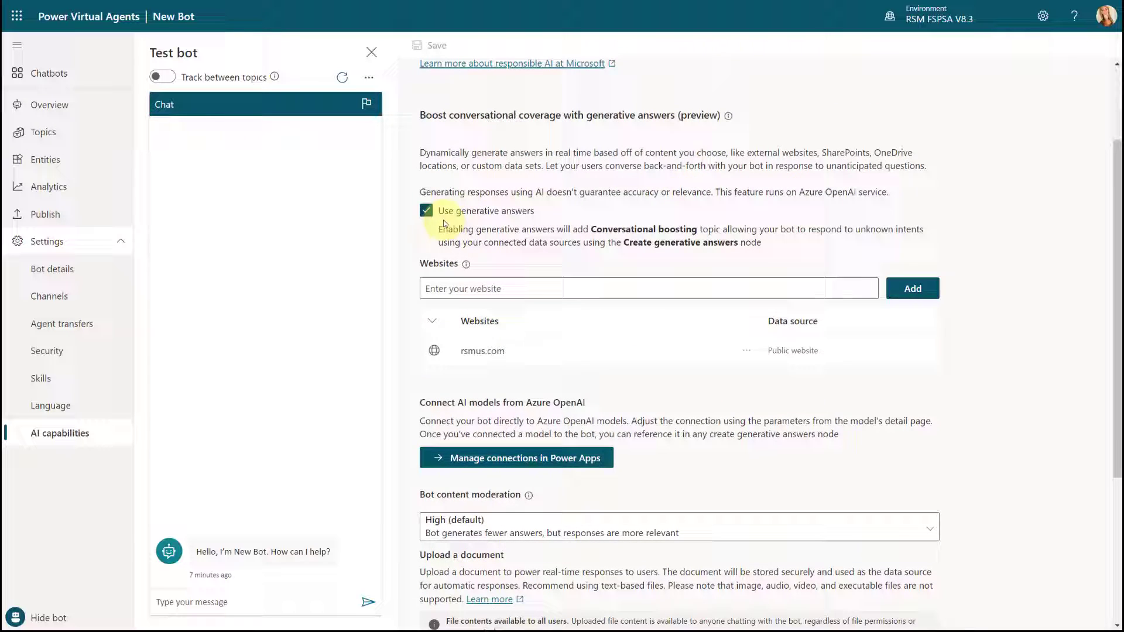
{"action": "scroll", "coordinate": [530, 375], "scroll_direction": "down", "scroll_amount": 1}
{"action": "scroll", "coordinate": [529, 377], "scroll_direction": "down", "scroll_amount": 3}
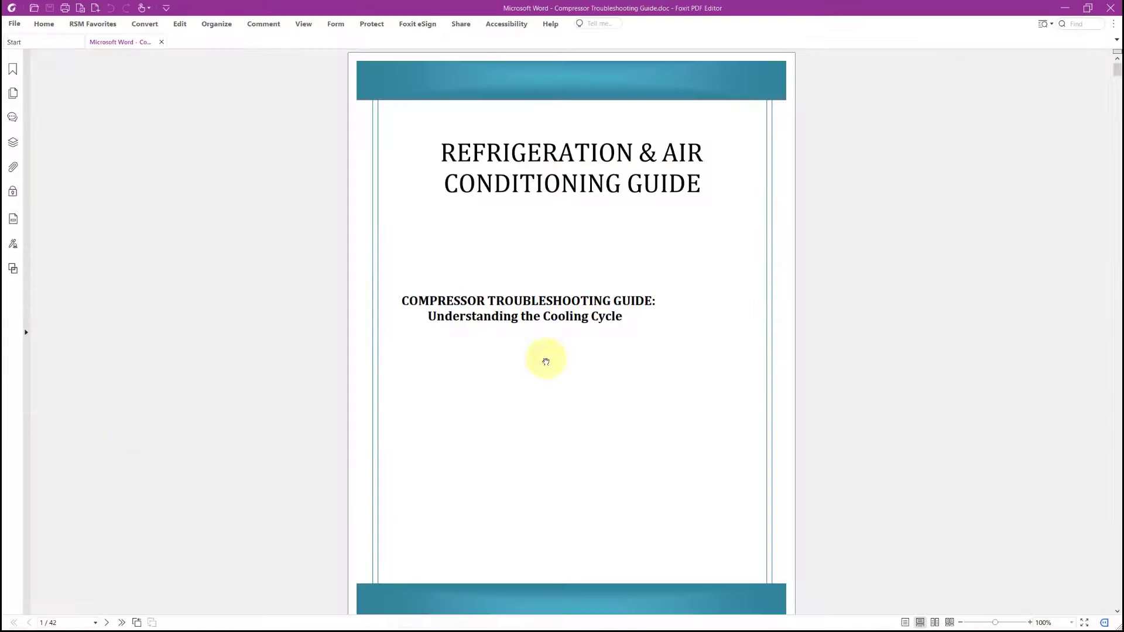
Scroll the Compressor Troubleshooting Guide from the title page down to page 4, Super Heat.
{"action": "scroll", "coordinate": [563, 335], "scroll_direction": "down", "scroll_amount": 3}
{"action": "scroll", "coordinate": [565, 335], "scroll_direction": "down", "scroll_amount": 15}
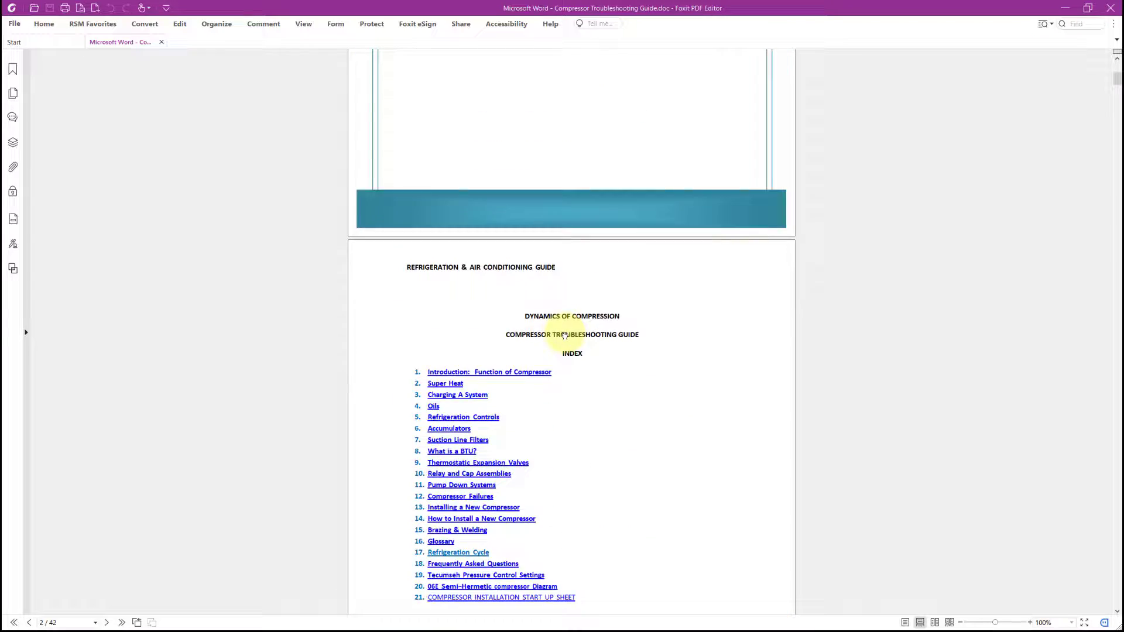
{"action": "scroll", "coordinate": [564, 335], "scroll_direction": "down", "scroll_amount": 3}
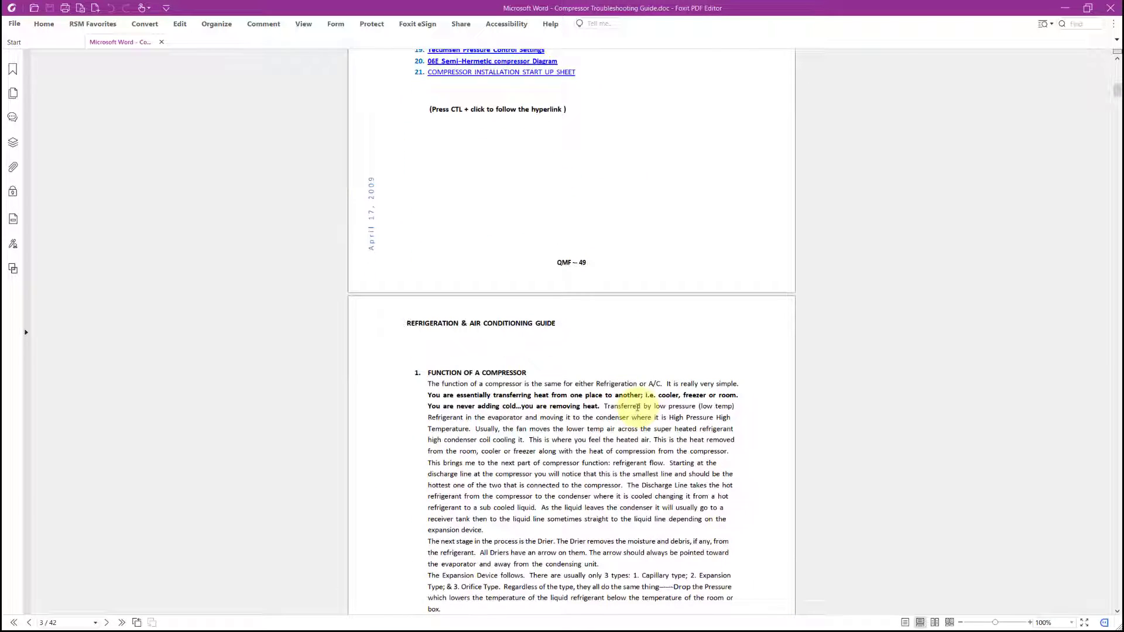
{"action": "scroll", "coordinate": [637, 406], "scroll_direction": "up", "scroll_amount": 2, "text": "ctrl"}
{"action": "scroll", "coordinate": [638, 406], "scroll_direction": "down", "scroll_amount": 2}
{"action": "scroll", "coordinate": [637, 405], "scroll_direction": "down", "scroll_amount": 1}
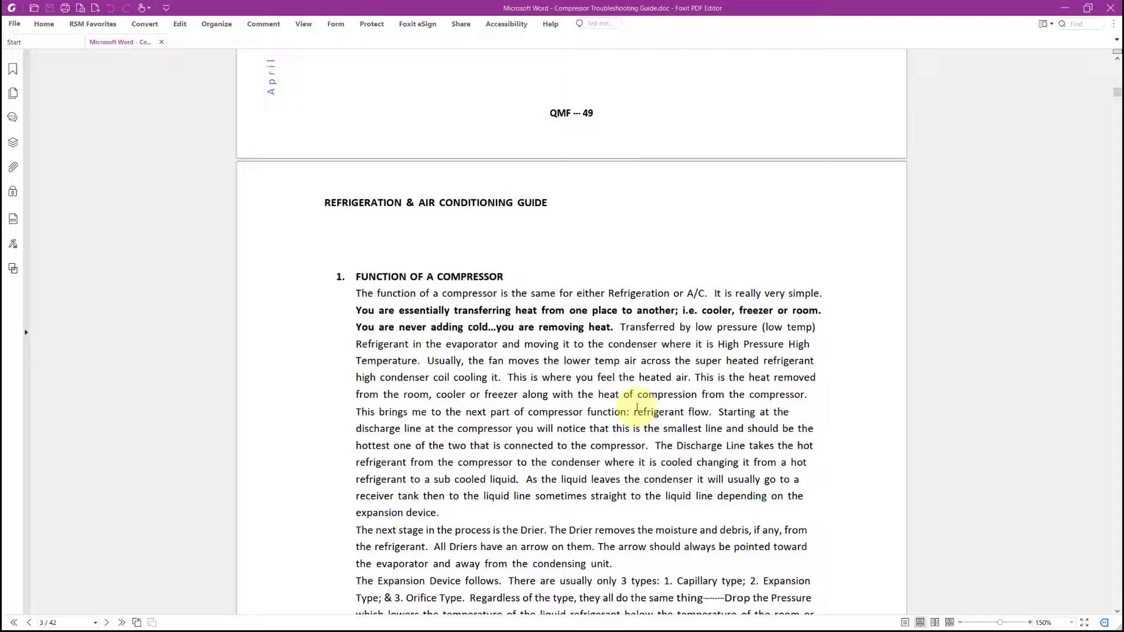
{"action": "scroll", "coordinate": [638, 408], "scroll_direction": "down", "scroll_amount": 2}
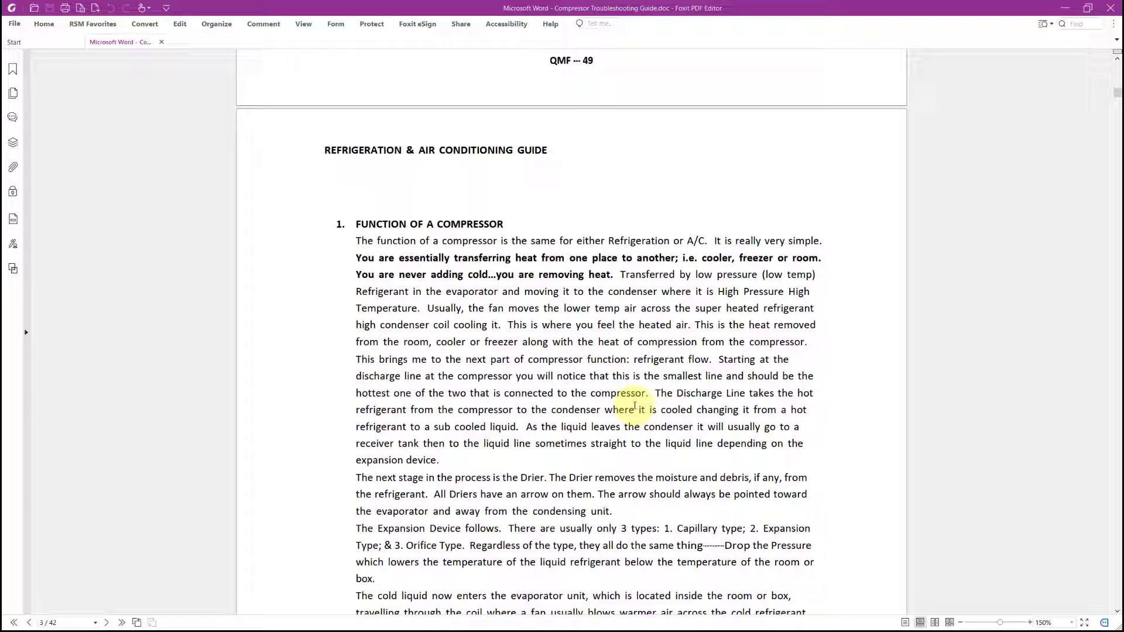
{"action": "scroll", "coordinate": [635, 406], "scroll_direction": "down", "scroll_amount": 7}
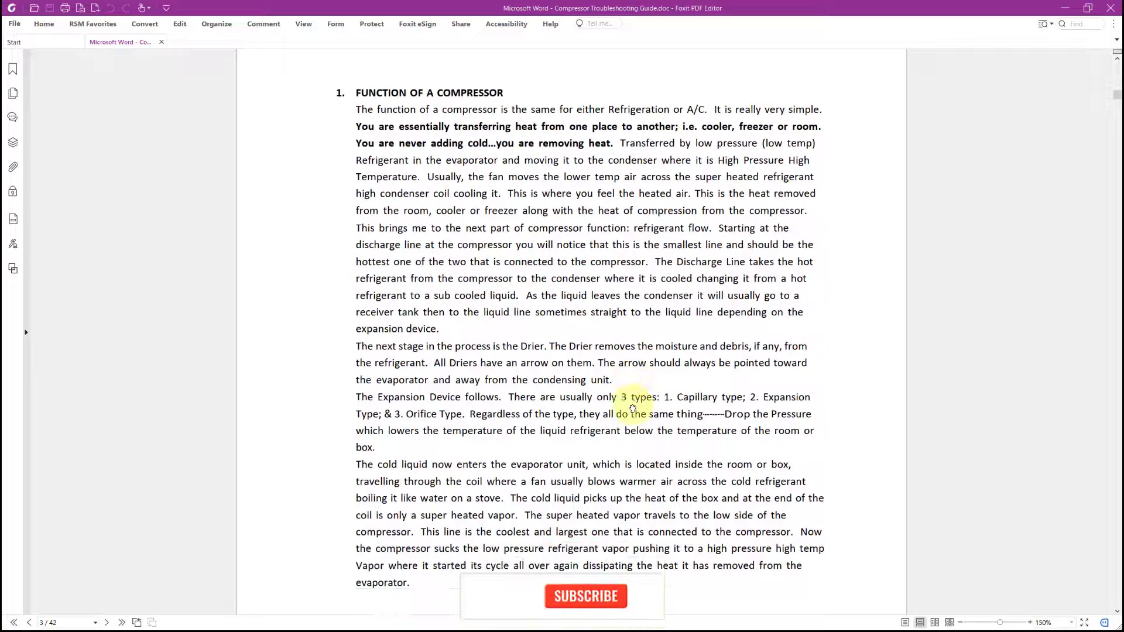
{"action": "scroll", "coordinate": [633, 408], "scroll_direction": "down", "scroll_amount": 5}
{"action": "scroll", "coordinate": [633, 408], "scroll_direction": "down", "scroll_amount": 15}
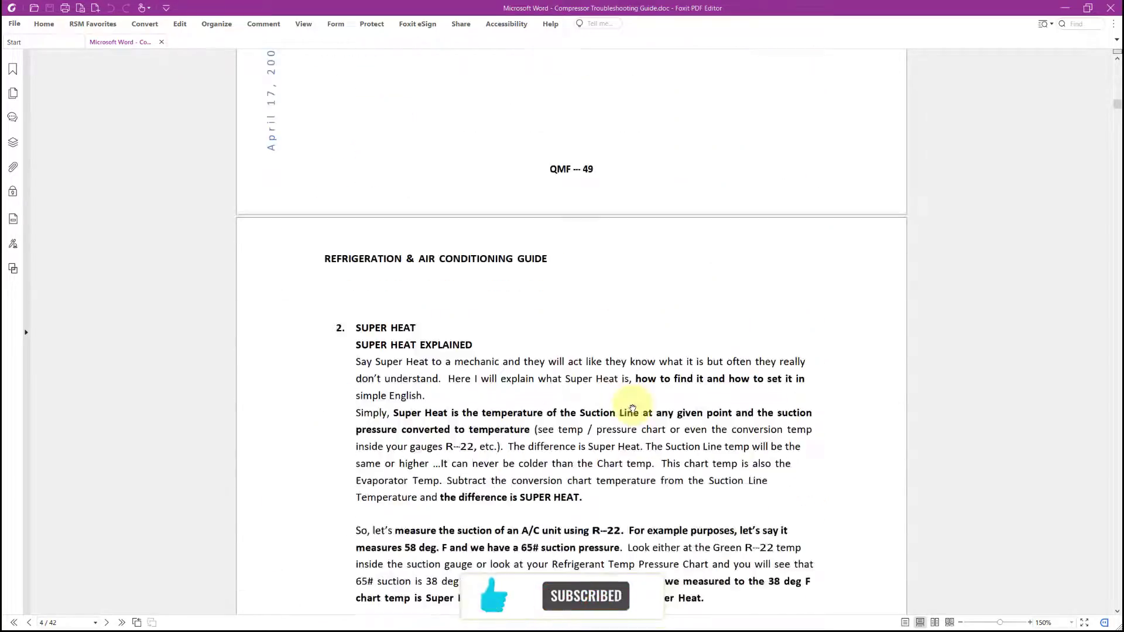
{"action": "scroll", "coordinate": [632, 408], "scroll_direction": "down", "scroll_amount": 2}
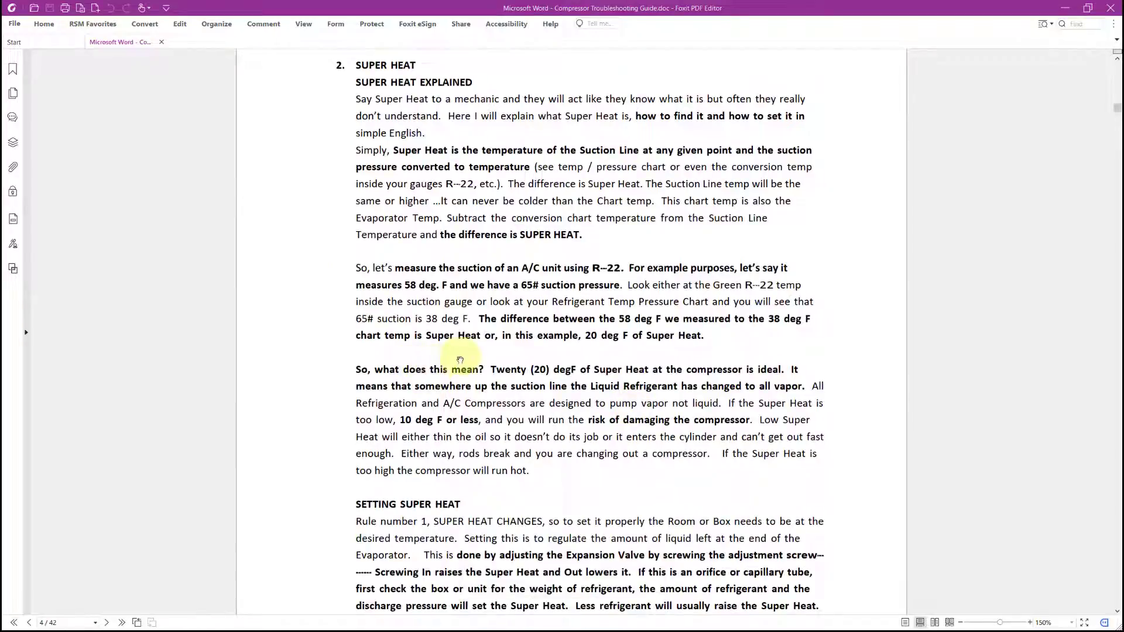
Minimize Foxit PDF Editor to bring back the bot's AI capabilities page.
{"action": "left_click", "coordinate": [1067, 9]}
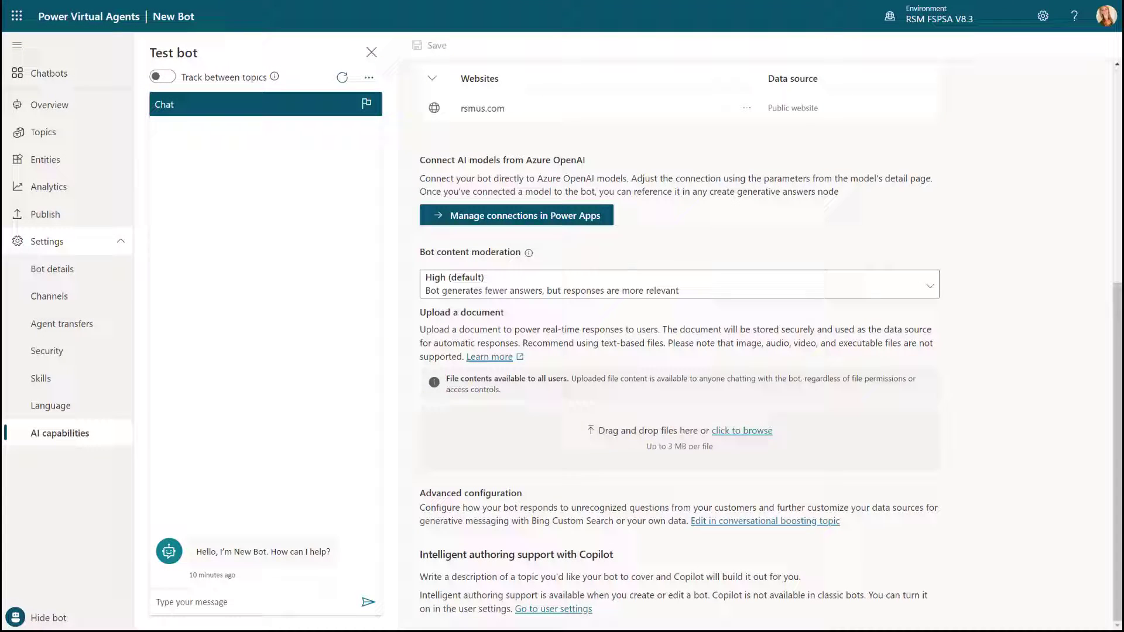
Upload Compressor-Troubleshooting.pdf into the Upload a document area, then restart the test bot conversation.
{"action": "left_click_drag", "start_coordinate": [3, 252], "coordinate": [642, 449]}
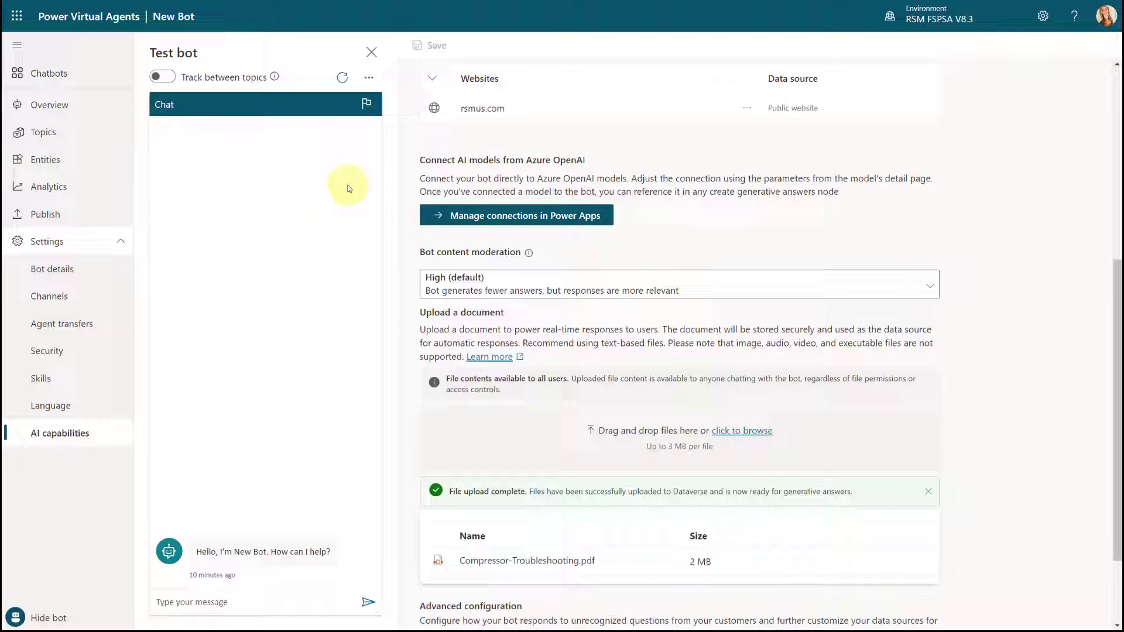
{"action": "left_click", "coordinate": [342, 78]}
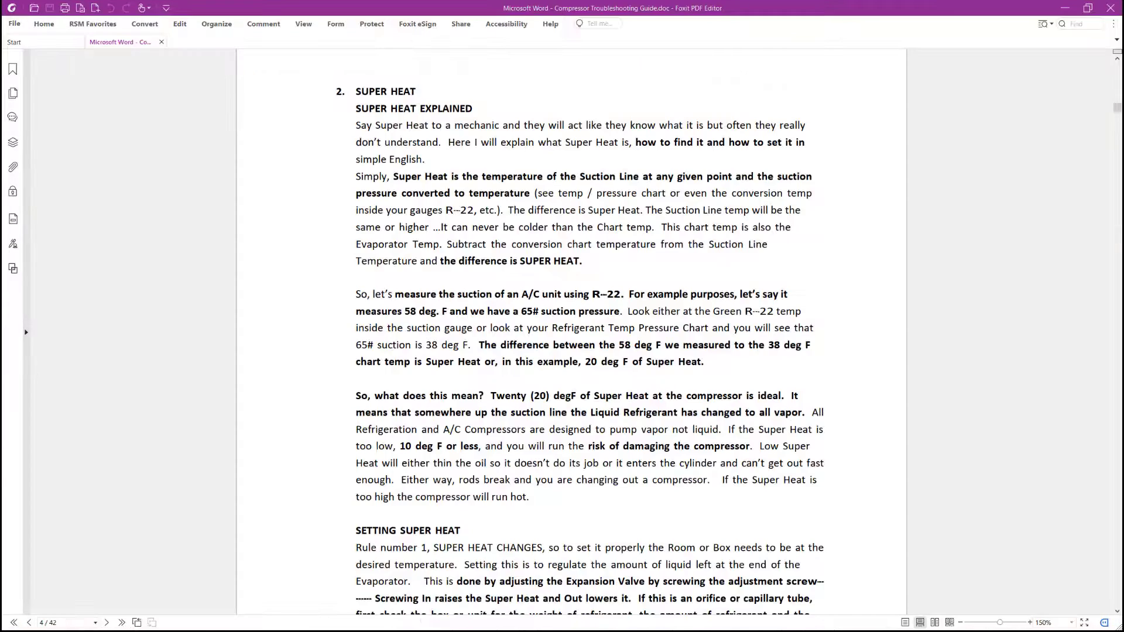
Scroll the guide back up to page 3, Function of a Compressor.
{"action": "scroll", "coordinate": [499, 213], "scroll_direction": "up", "scroll_amount": 15}
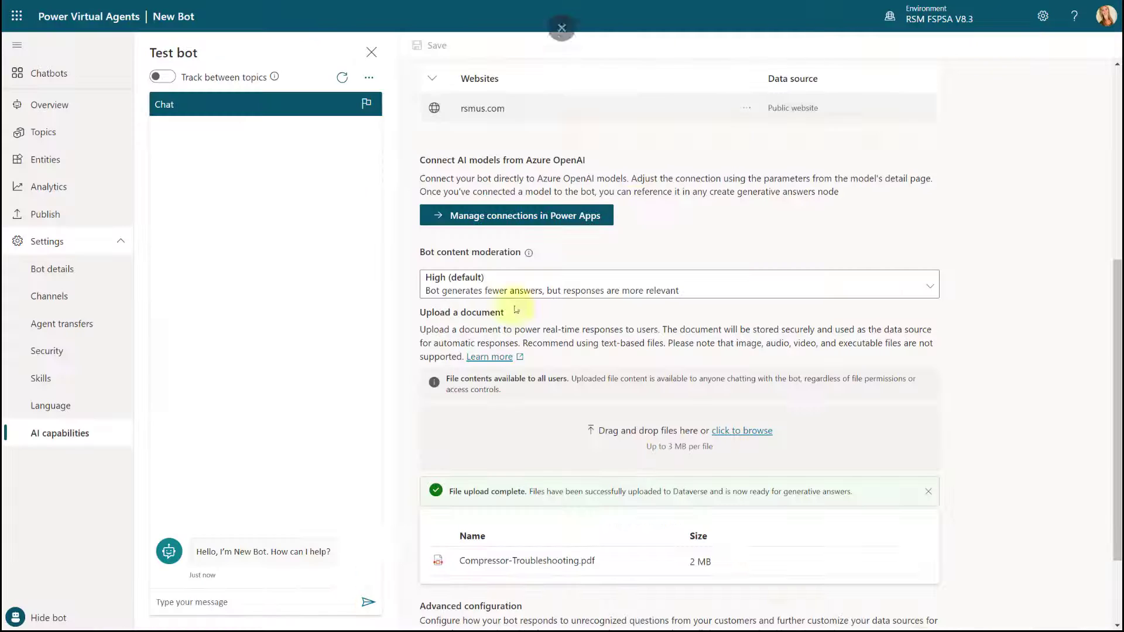
Send the test bot 'What is the function of a compressor?', retrying after the send fails.
{"action": "left_click", "coordinate": [240, 601]}
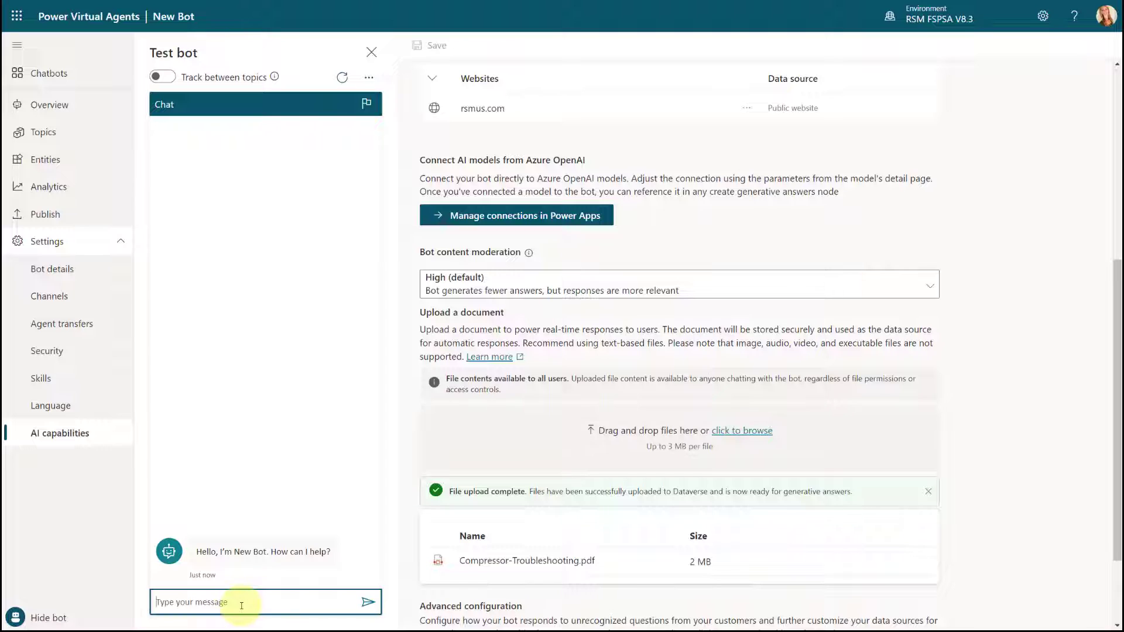
{"action": "type", "text": "What is the function of a compressor?"}
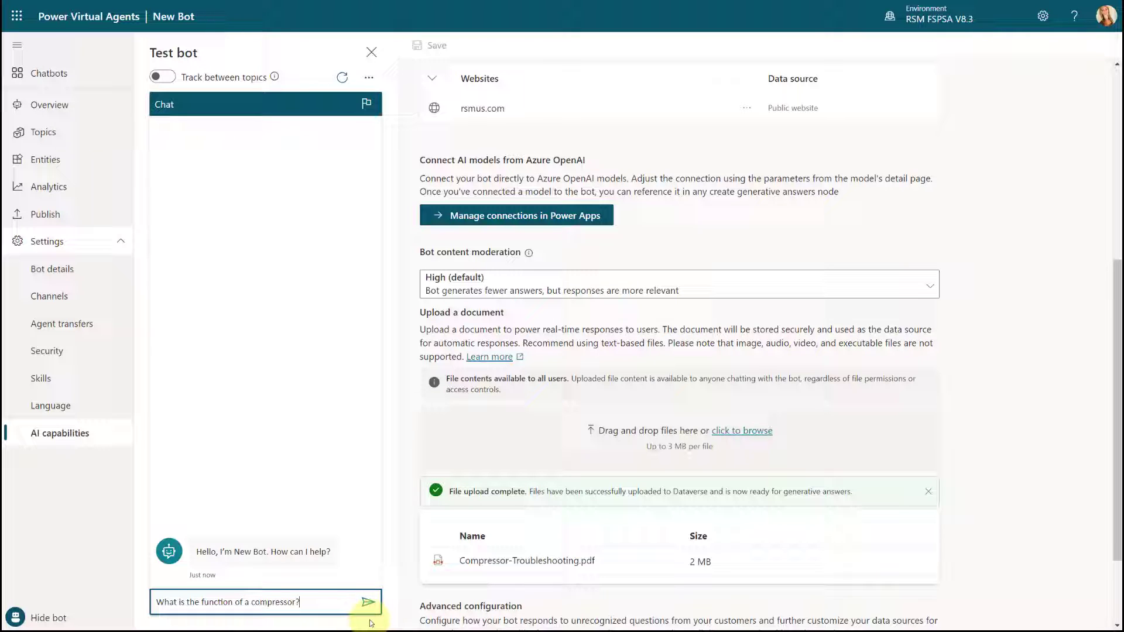
{"action": "left_click", "coordinate": [367, 602]}
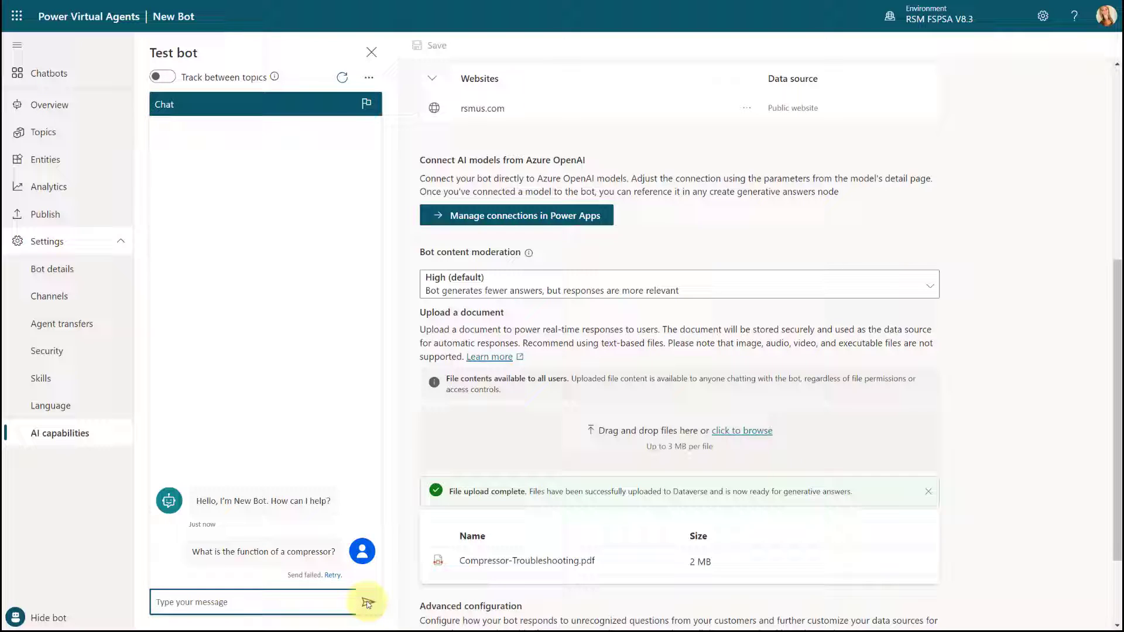
{"action": "left_click", "coordinate": [331, 575]}
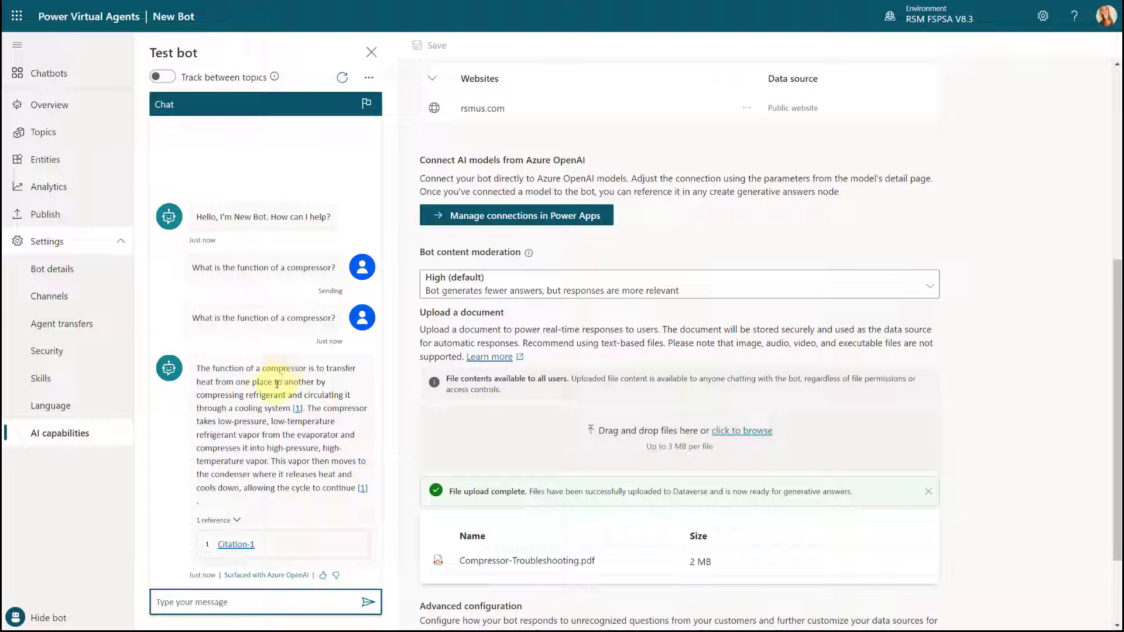
Preview the Compressor-Troubleshooting.pdf sources cited by both answers, closing each preview afterwards.
{"action": "left_click", "coordinate": [236, 520]}
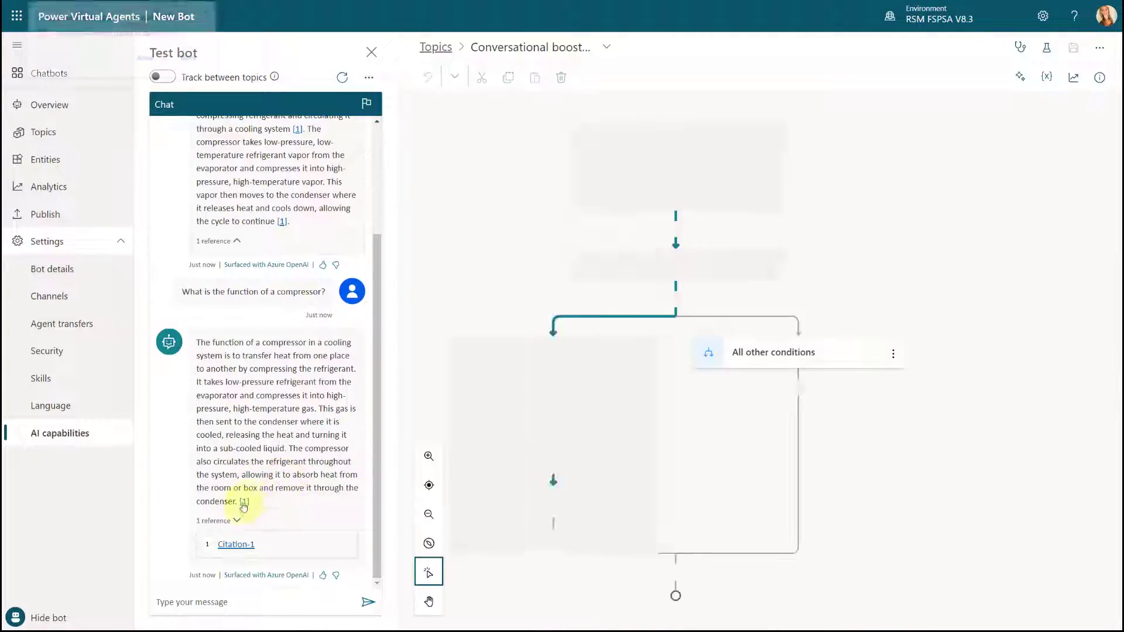
{"action": "left_click", "coordinate": [245, 503]}
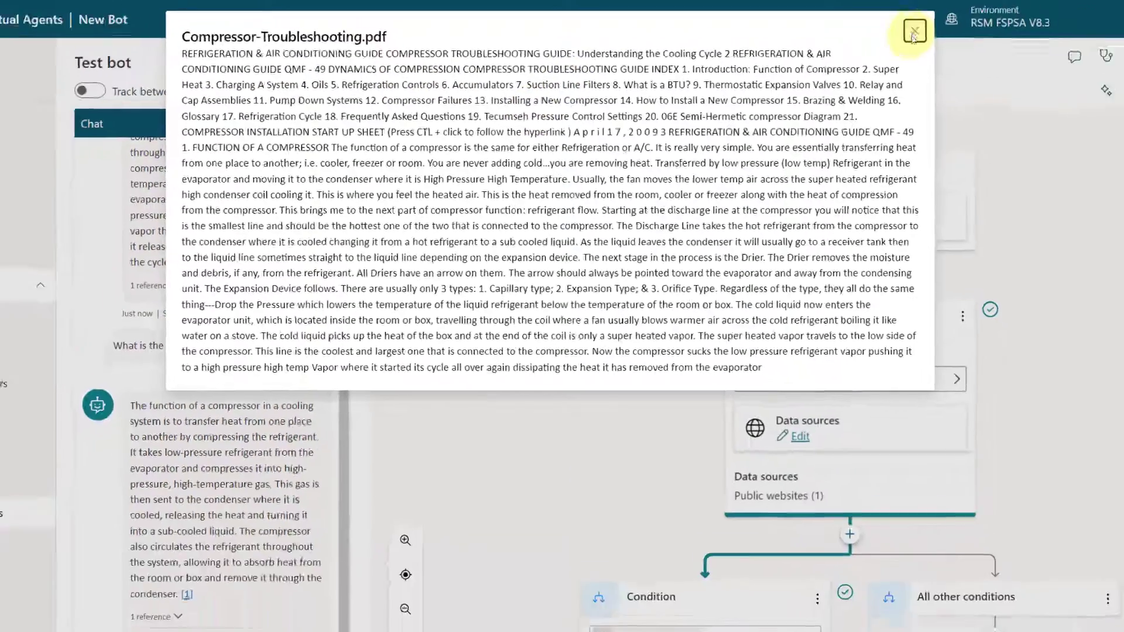
{"action": "left_click", "coordinate": [1071, 44]}
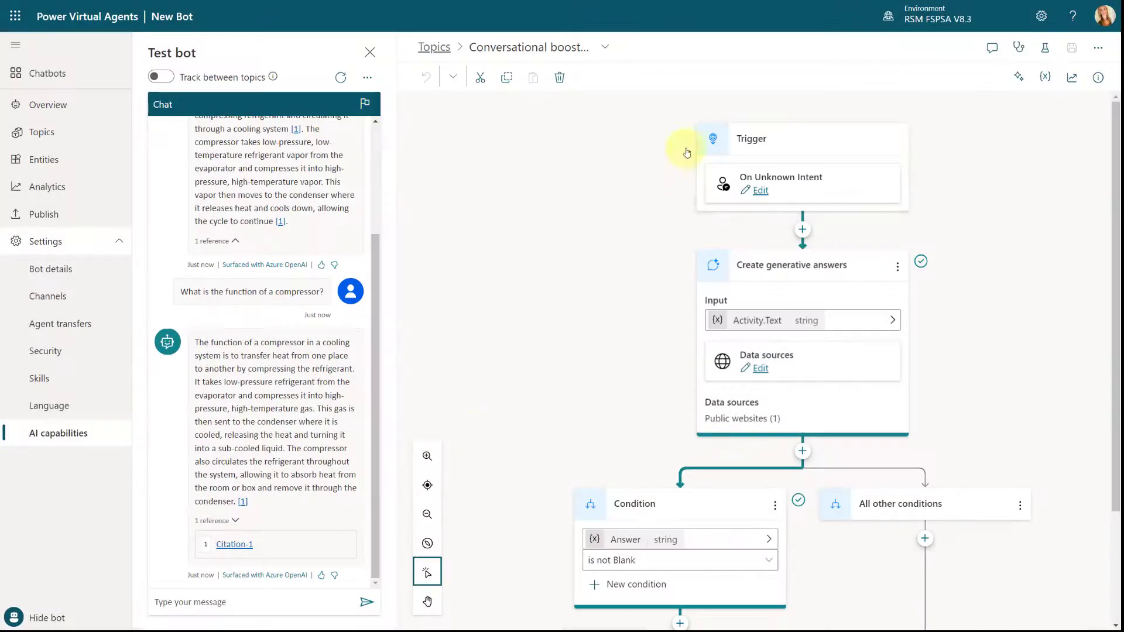
{"action": "left_click", "coordinate": [234, 544]}
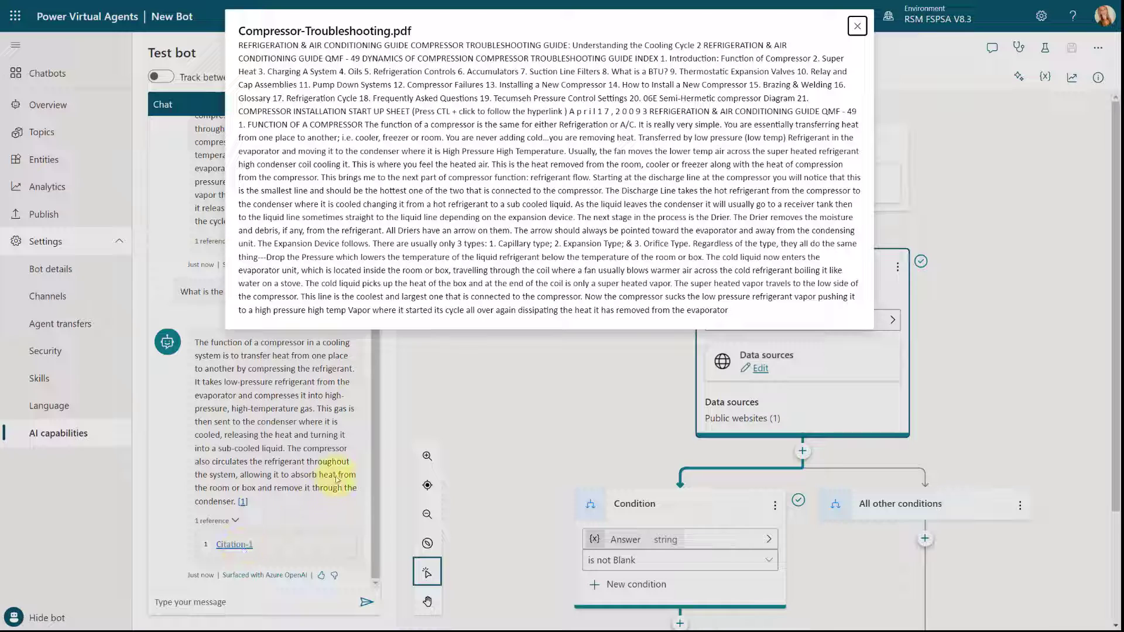
{"action": "left_click", "coordinate": [858, 24]}
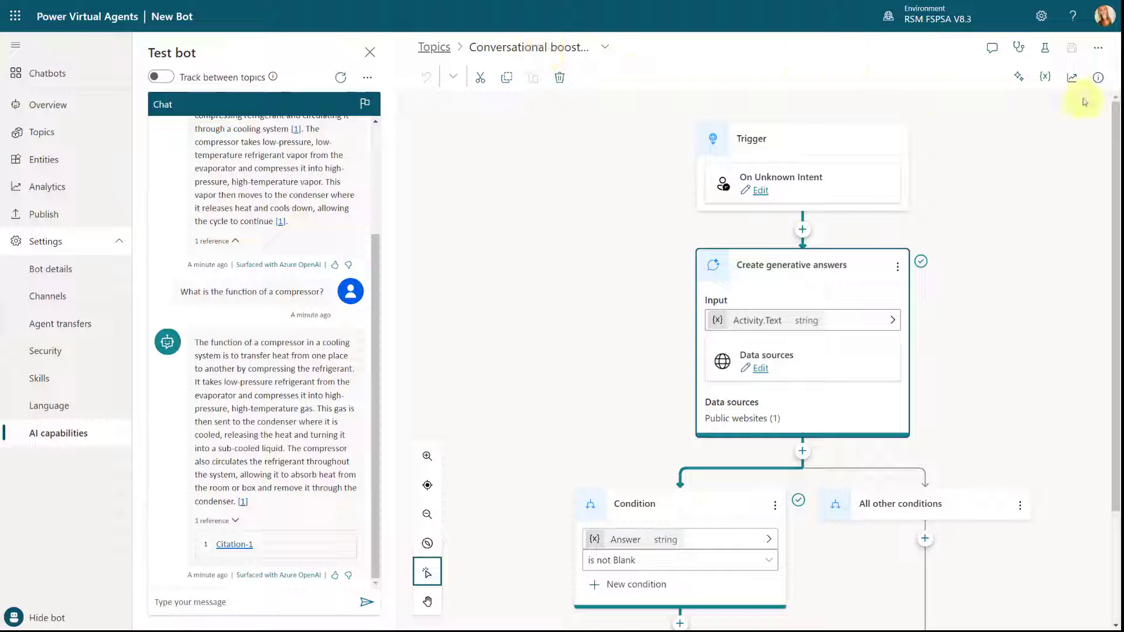
Switch the Conversational boosting topic to YAML code and add a blank line after variable: Topic.Answer.
{"action": "left_click", "coordinate": [1099, 49]}
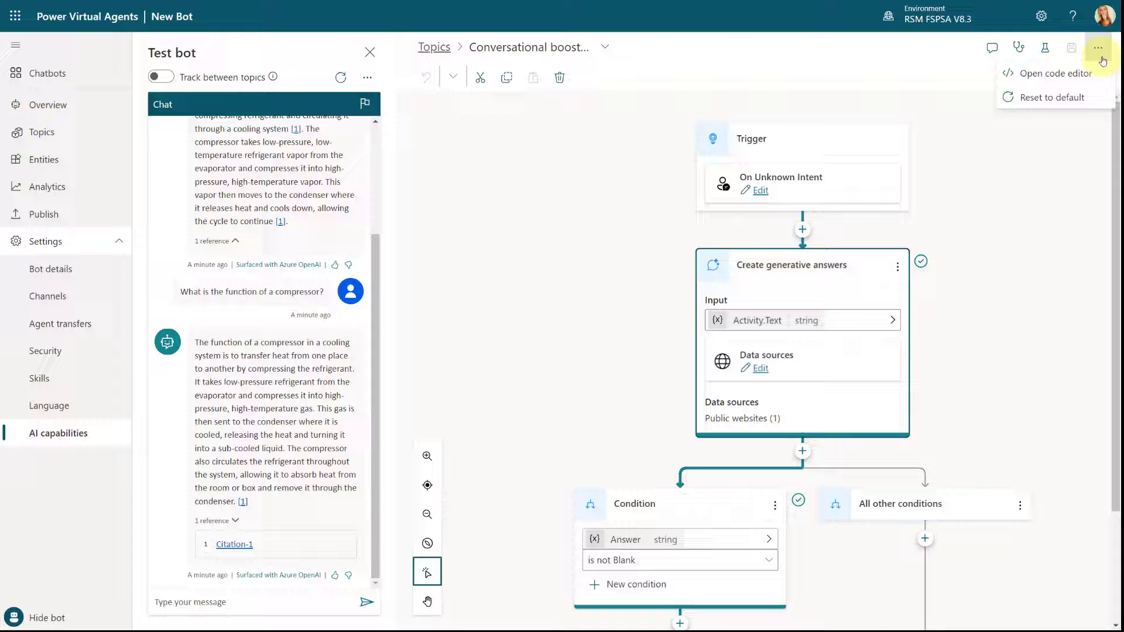
{"action": "left_click", "coordinate": [1072, 75]}
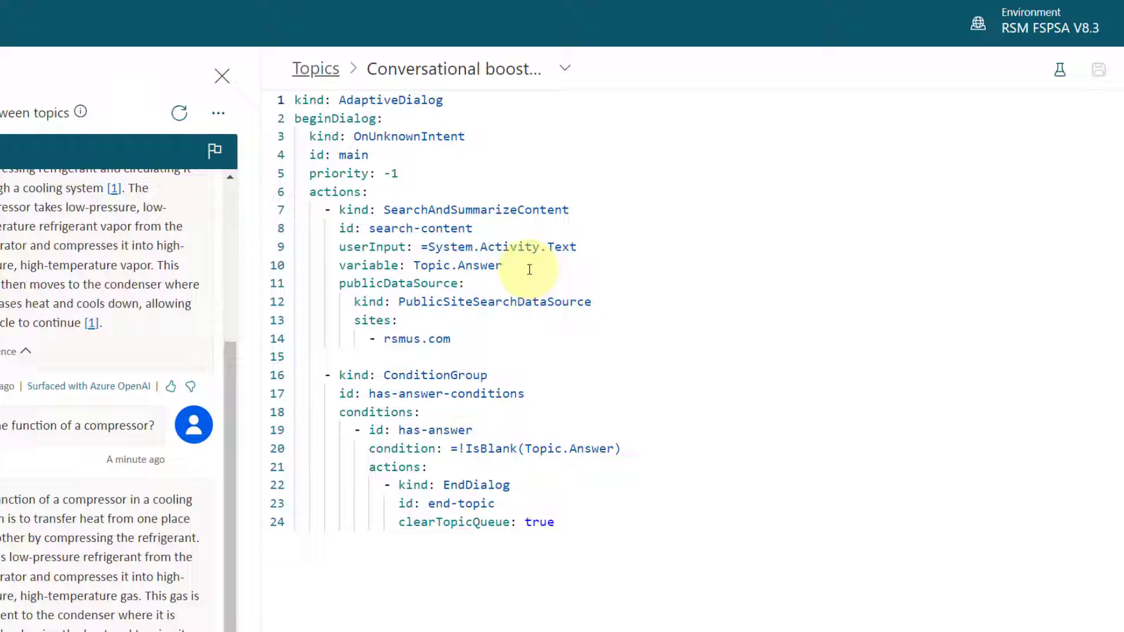
{"action": "left_click_drag", "start_coordinate": [519, 265], "coordinate": [321, 265]}
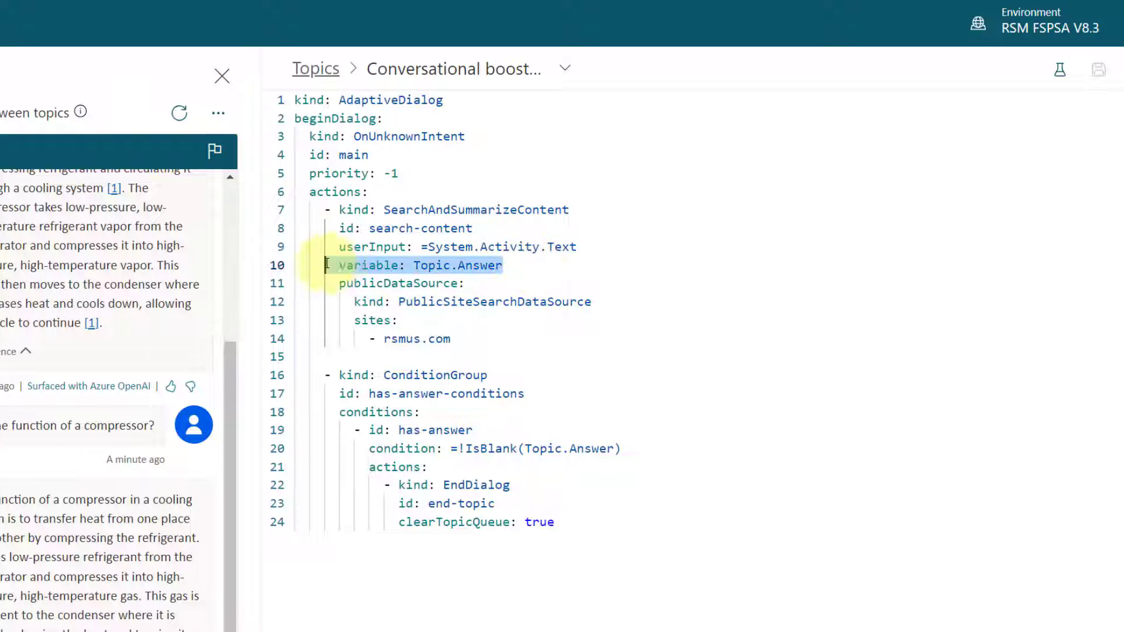
{"action": "left_click", "coordinate": [518, 267]}
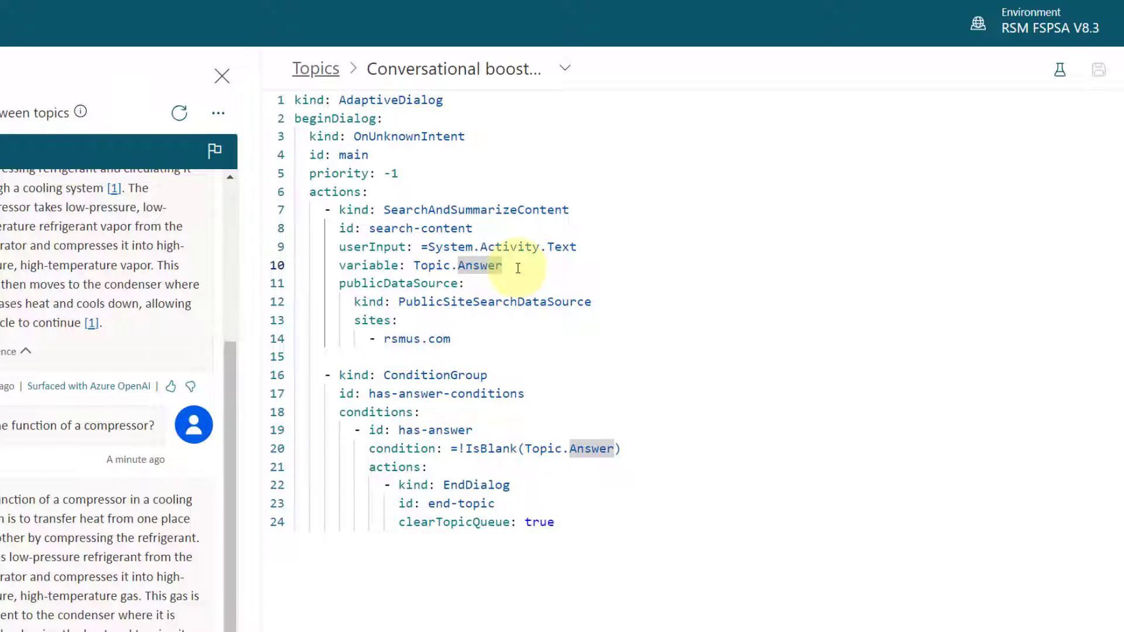
{"action": "key", "text": "Return"}
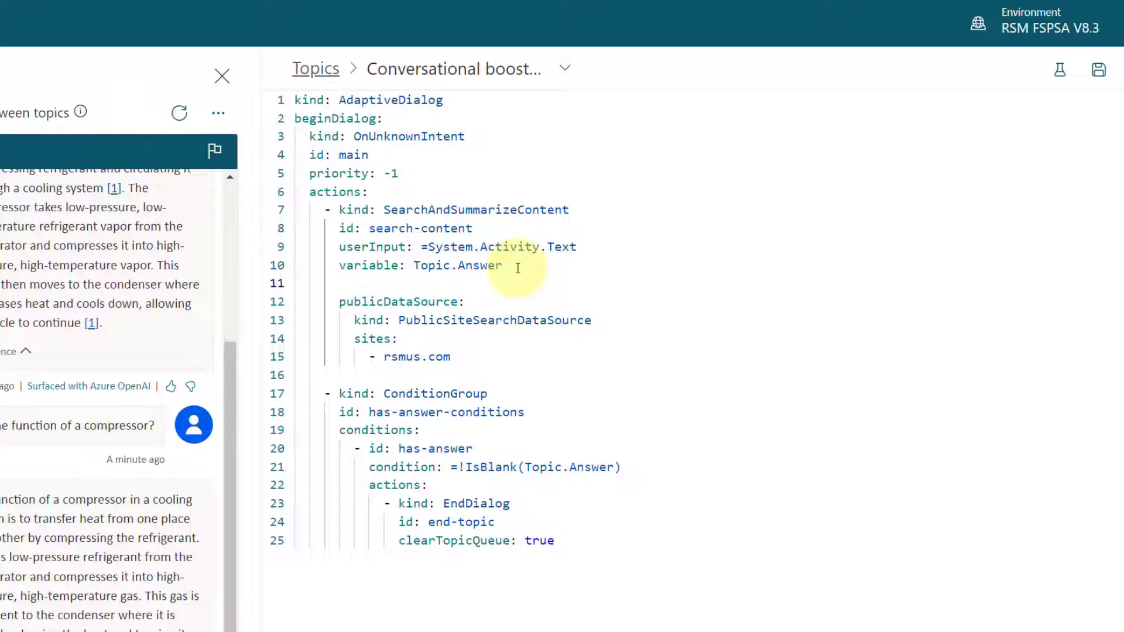
Add fileSearchDataSource with searchFilesMode kind: DoNotSearchFiles, then select the new lines 11–13.
{"action": "type", "text": "fileSearchD"}
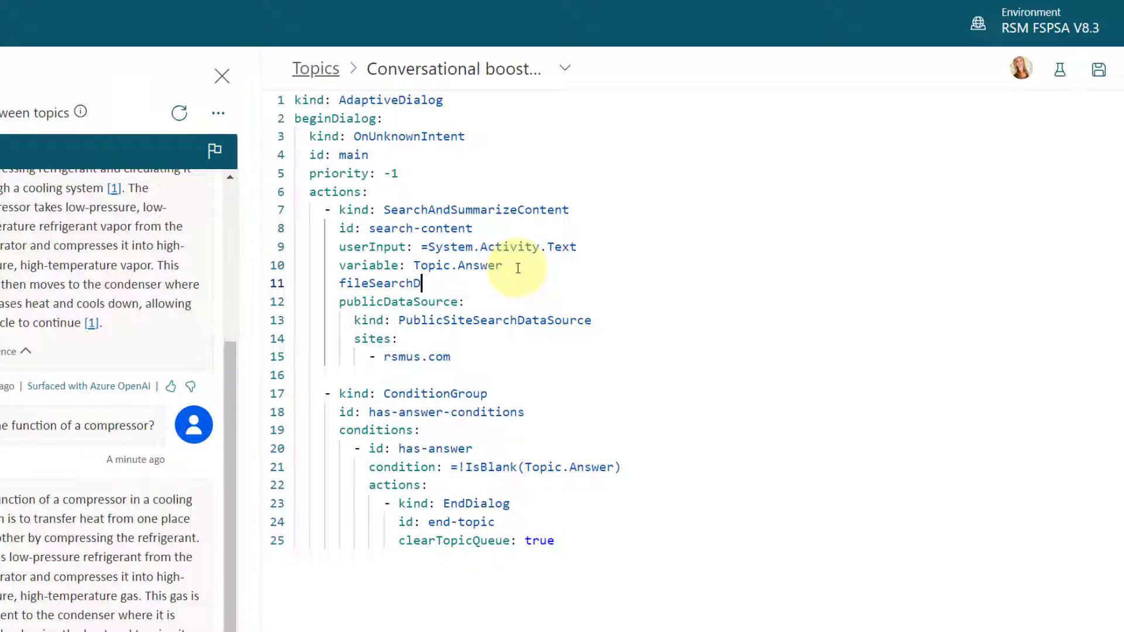
{"action": "type", "text": "ataSource:"}
{"action": "key", "text": "Return"}
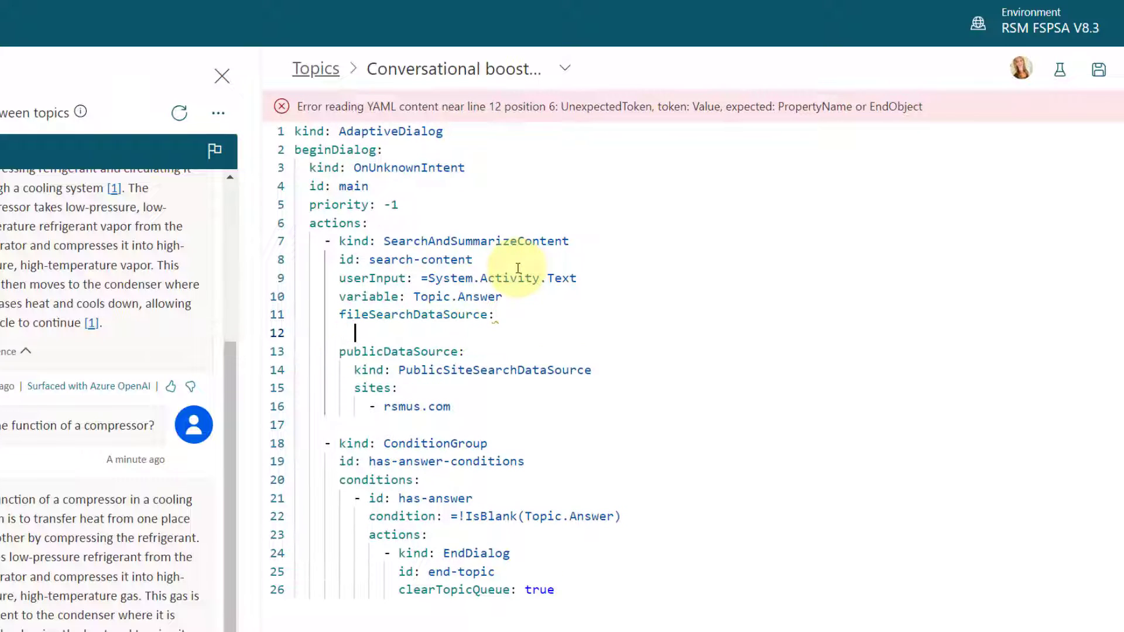
{"action": "type", "text": "s"}
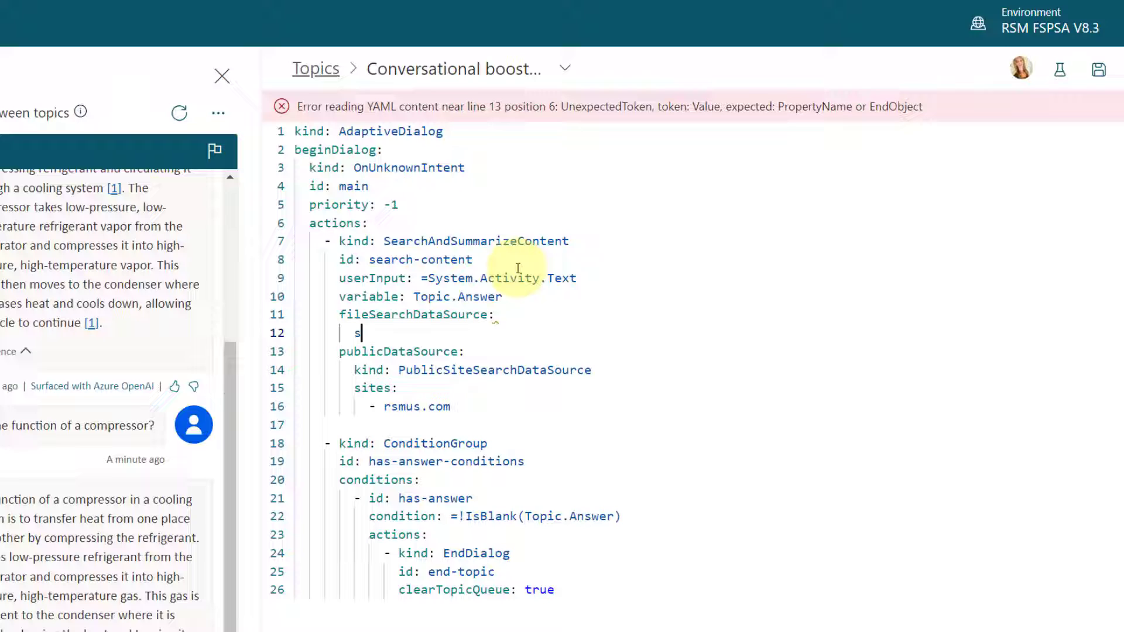
{"action": "type", "text": "earchFilesMode"}
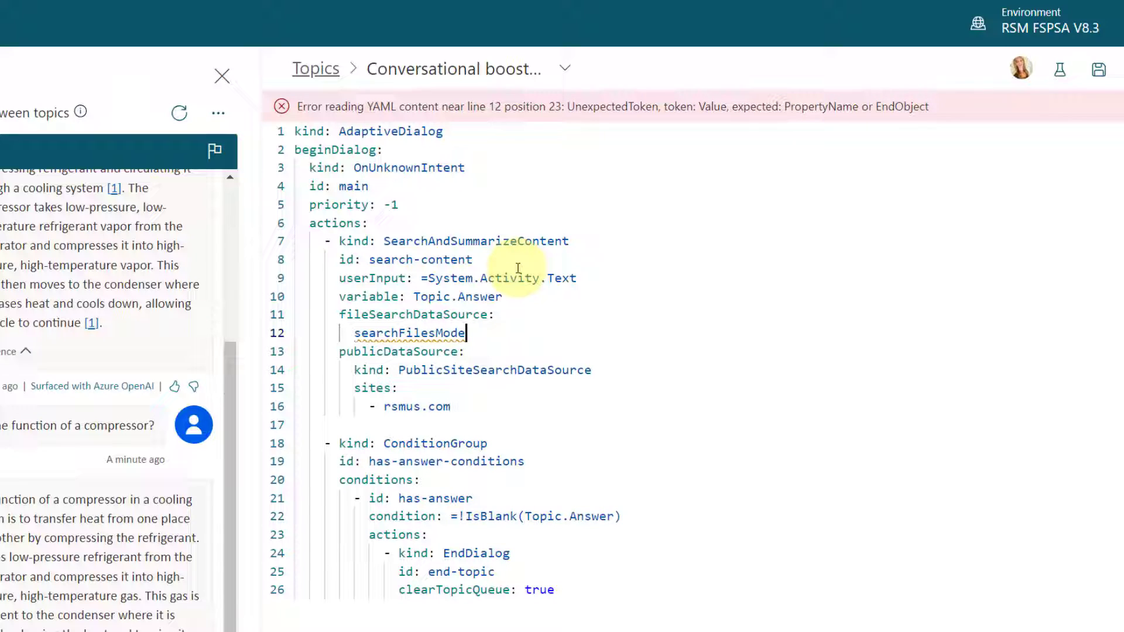
{"action": "type", "text": ":"}
{"action": "key", "text": "Return"}
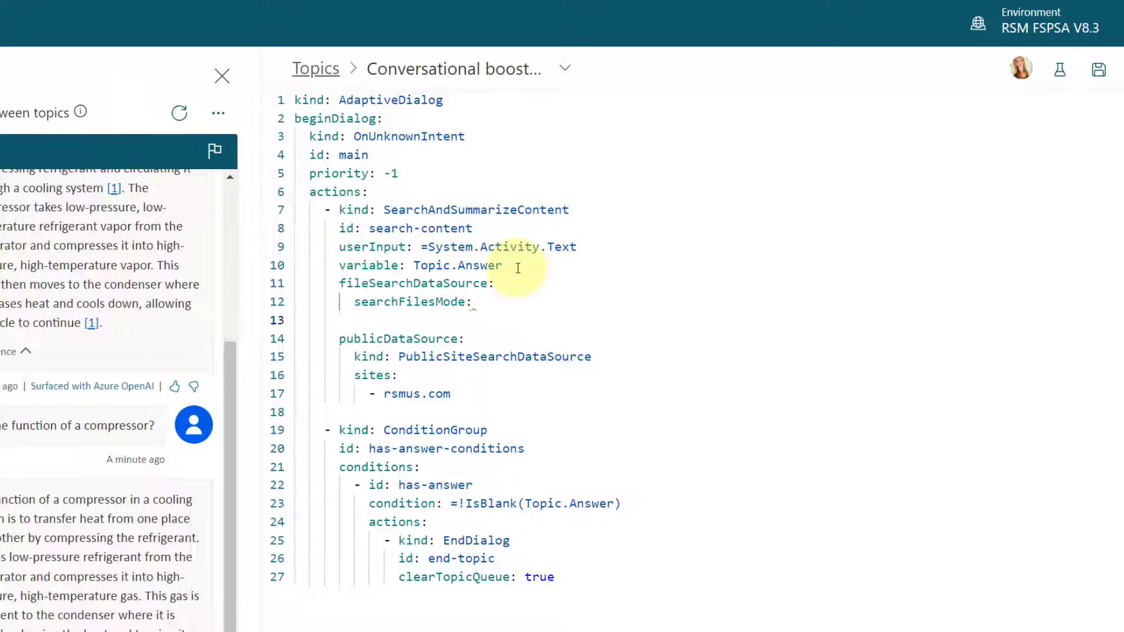
{"action": "type", "text": "kind: Do"}
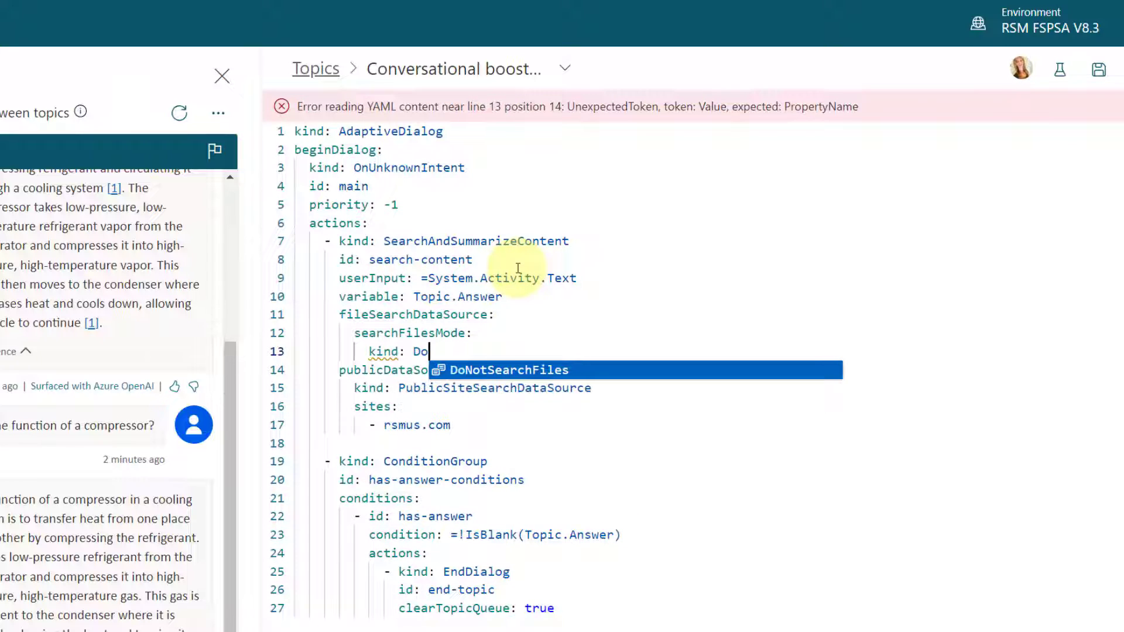
{"action": "left_click", "coordinate": [571, 373]}
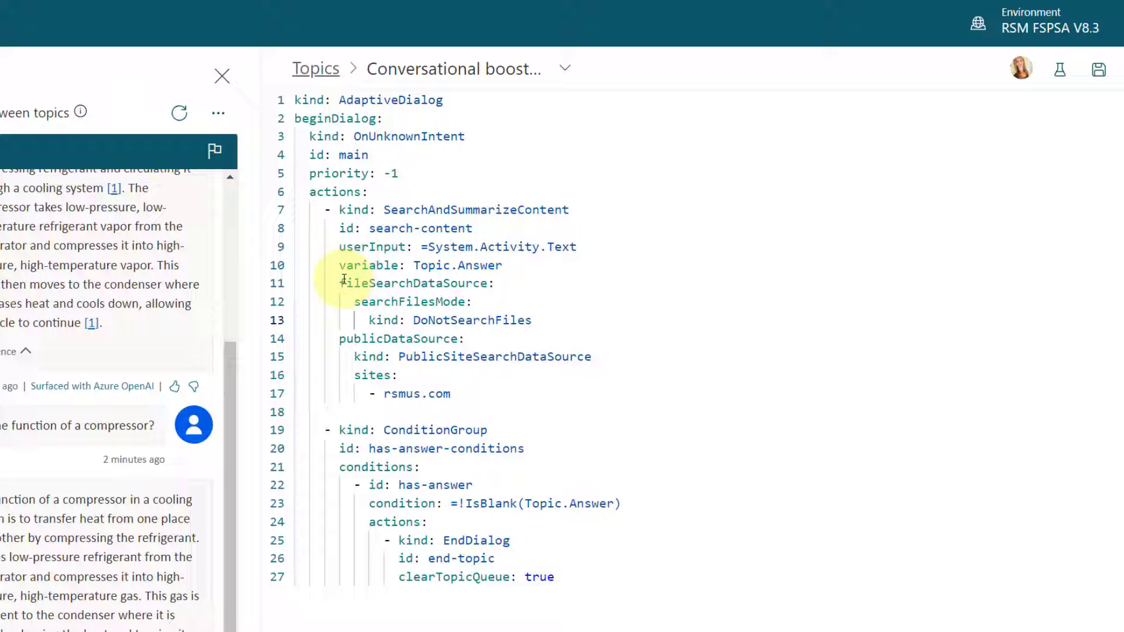
{"action": "mouse_move", "coordinate": [343, 279]}
{"action": "left_click_drag", "start_coordinate": [341, 283], "coordinate": [533, 320]}
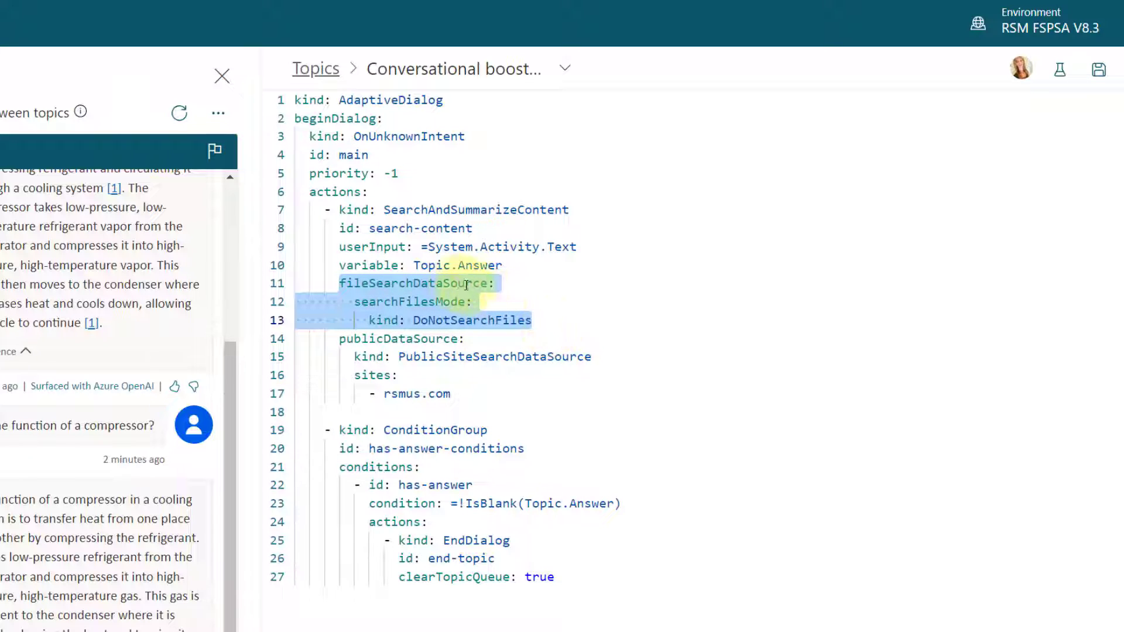